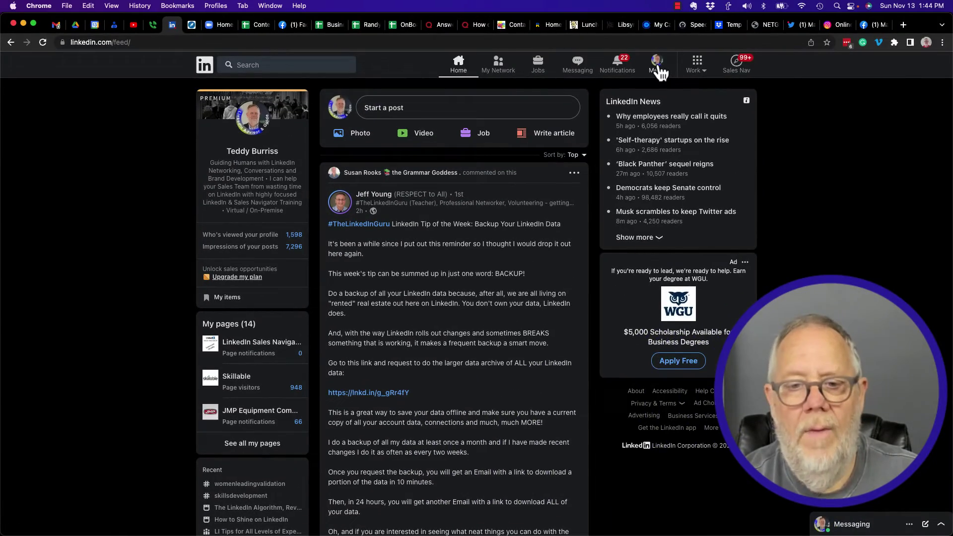
Step: Open the Me account menu from the top navigation bar
click(659, 69)
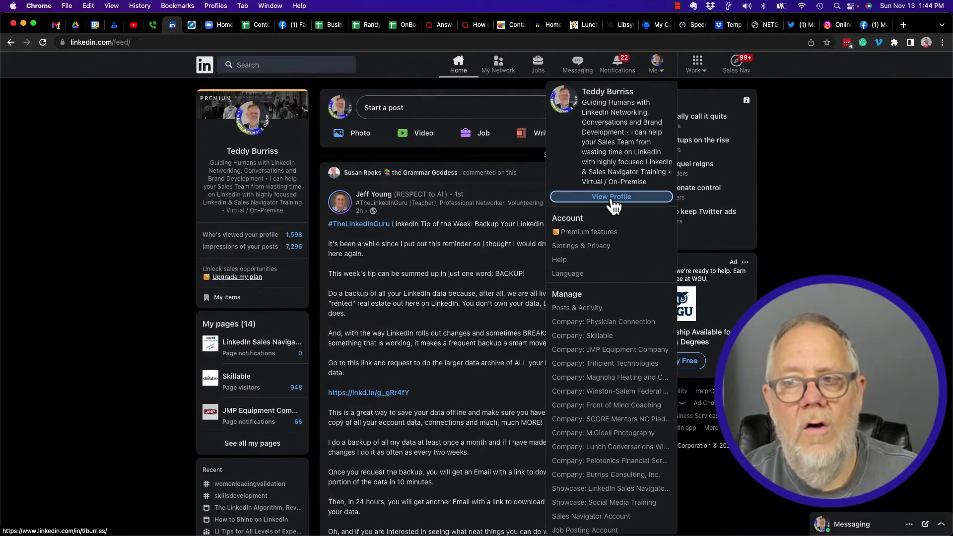
Step: Open your own profile, select its address-bar URL, and highlight the profile link in Contact info
click(612, 201)
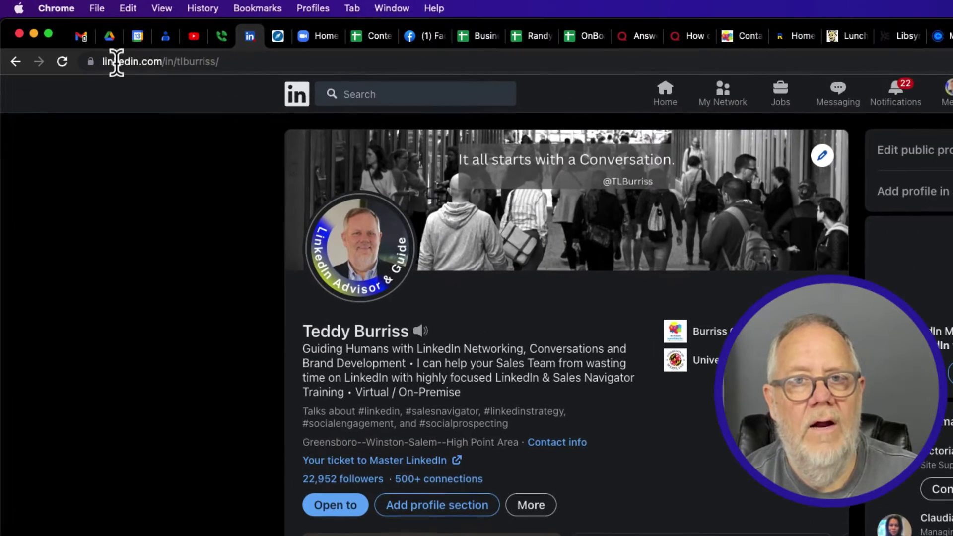
click(209, 51)
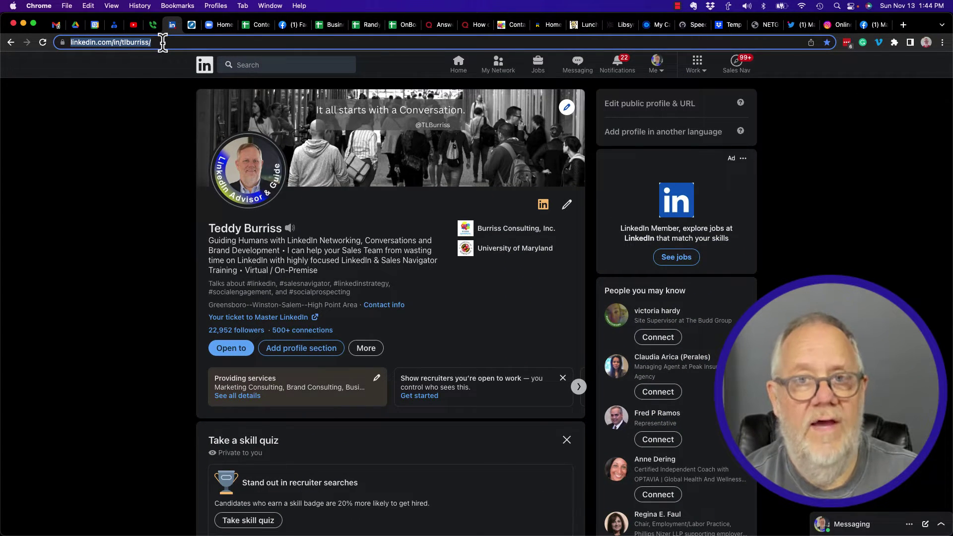
click(380, 311)
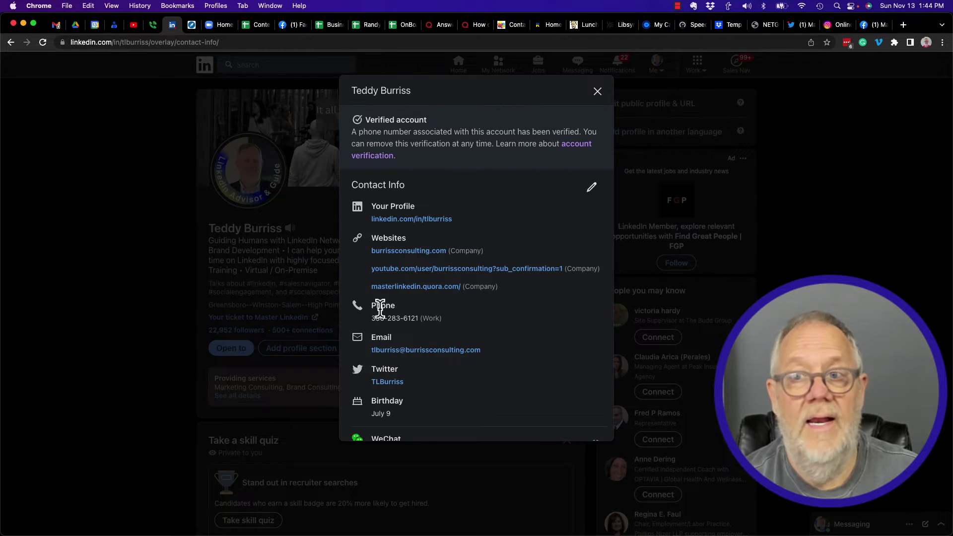
drag(459, 218, 375, 221)
Step: Close the contact overlay, search for a connection by name, and open their profile
click(124, 228)
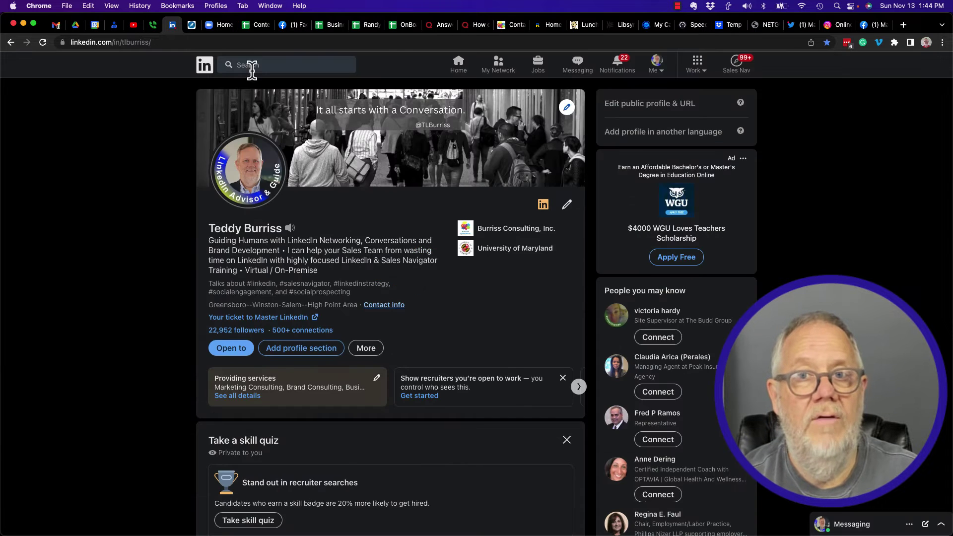
click(256, 66)
text(rnad al)
key(BackSpace)
key(BackSpace)
key(BackSpace)
key(BackSpace)
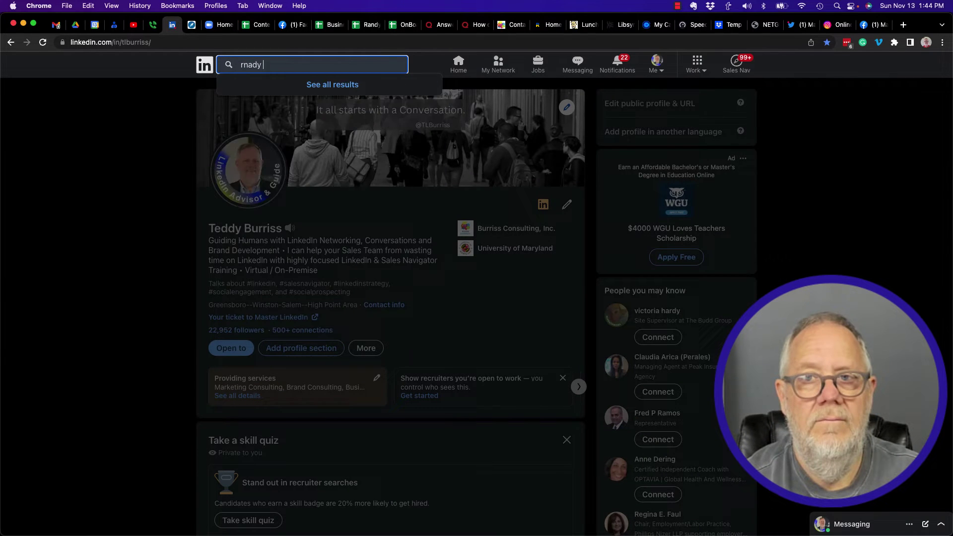
key(BackSpace)
key(BackSpace)
text(andy)
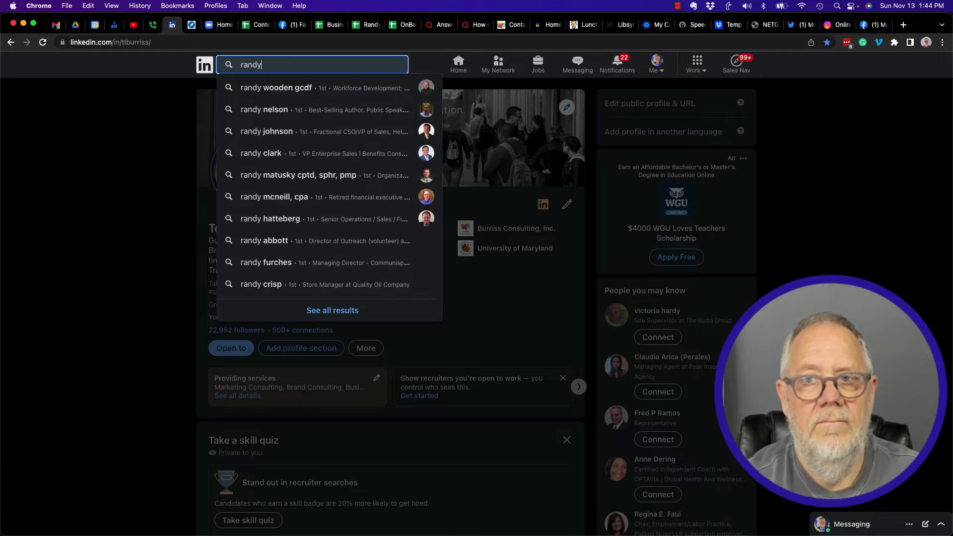
click(292, 89)
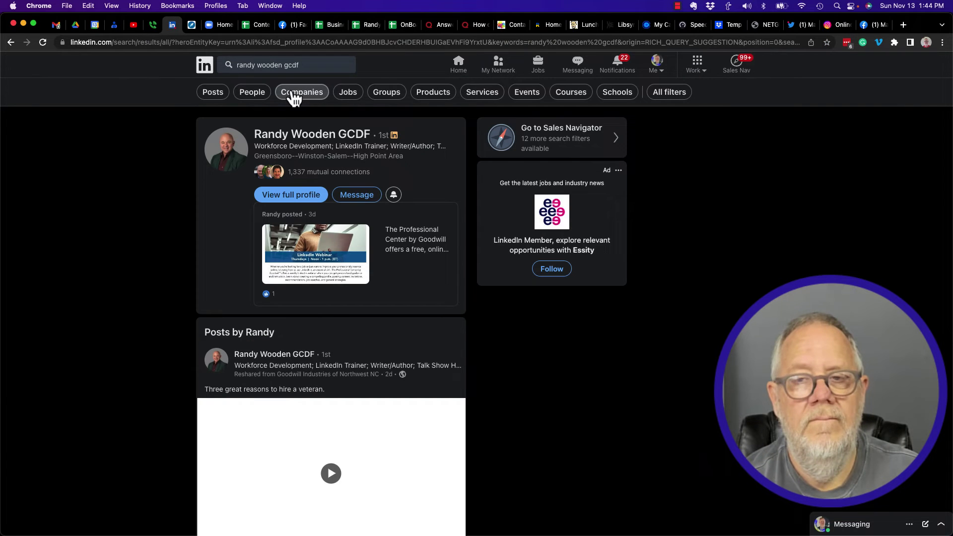
click(284, 135)
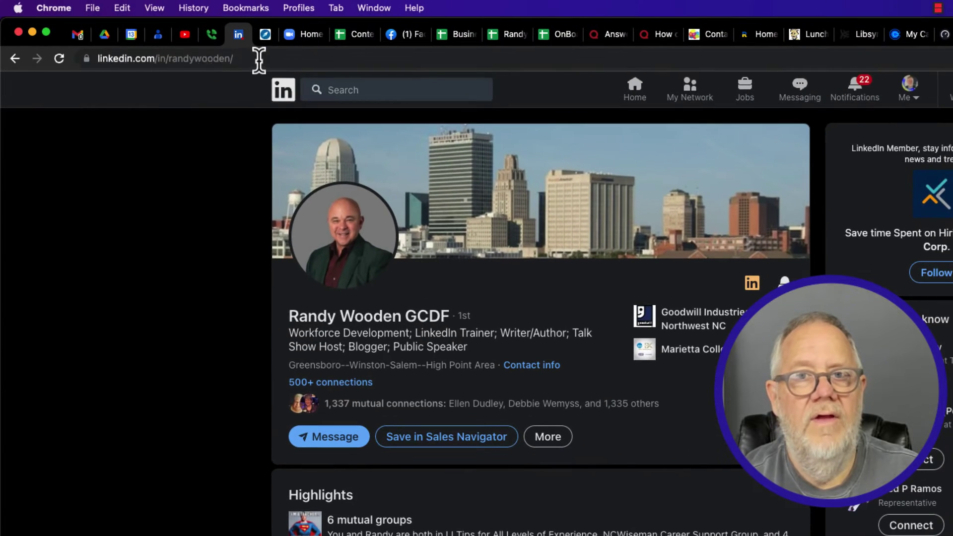
click(92, 43)
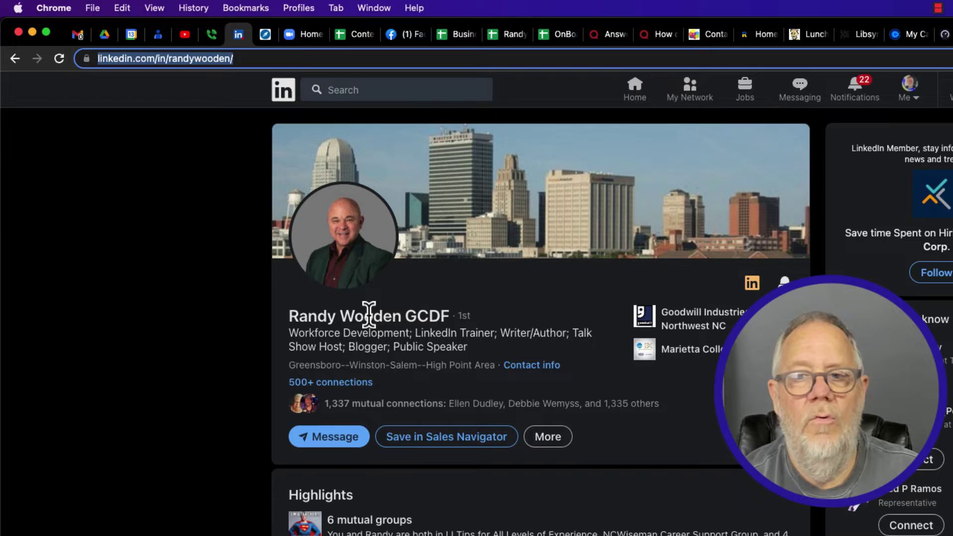
click(531, 366)
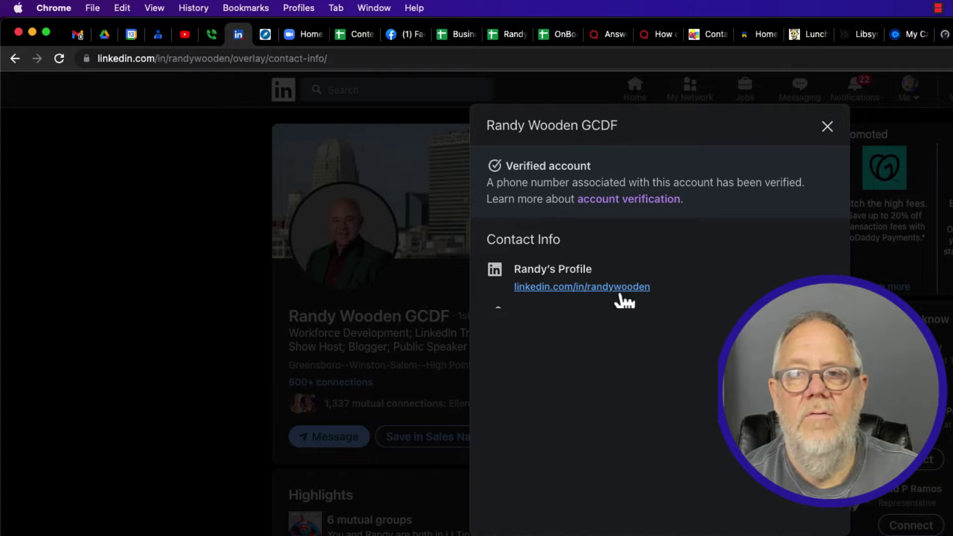
click(231, 292)
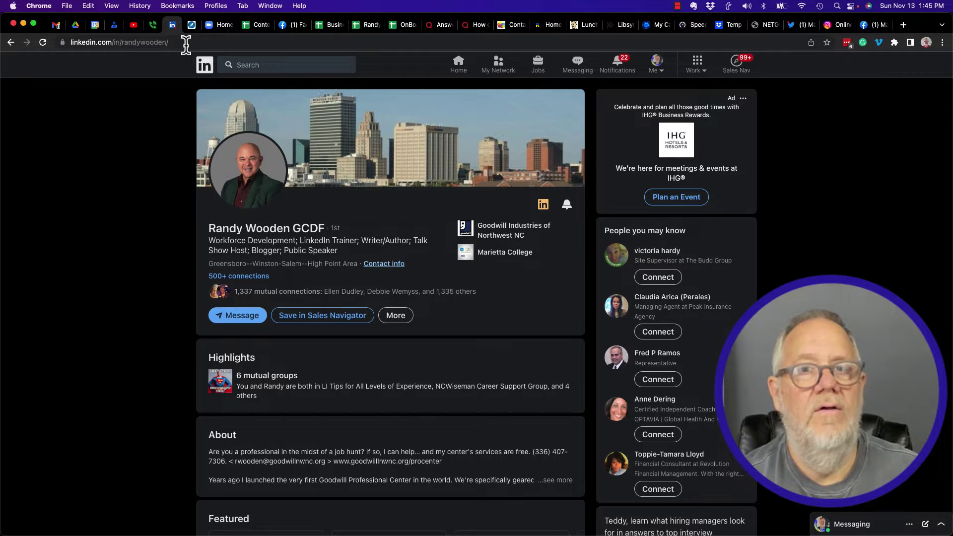
click(391, 272)
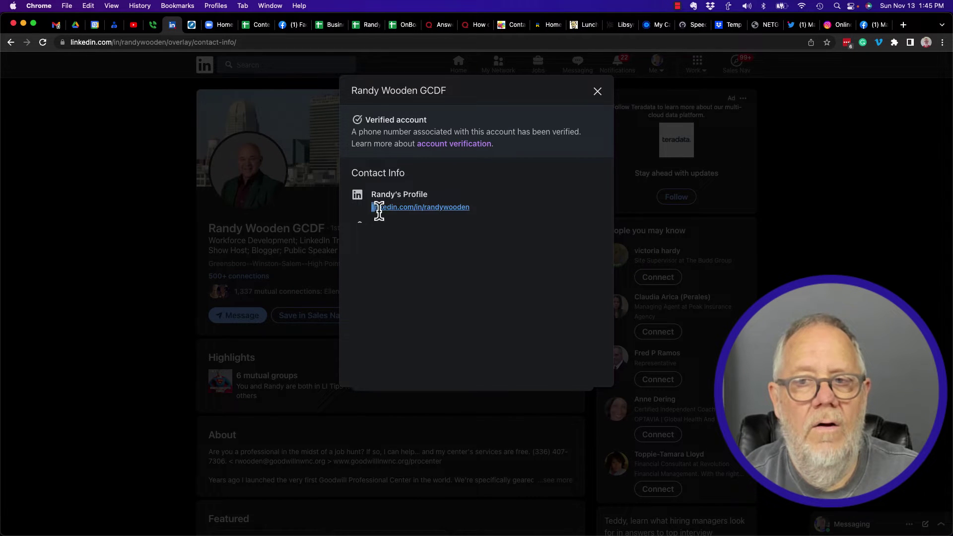
drag(373, 207, 479, 209)
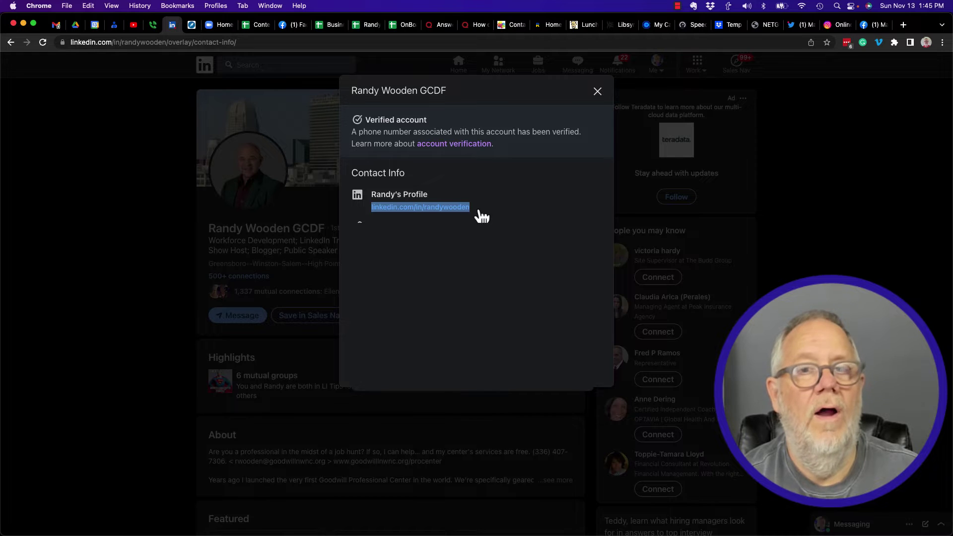
click(98, 230)
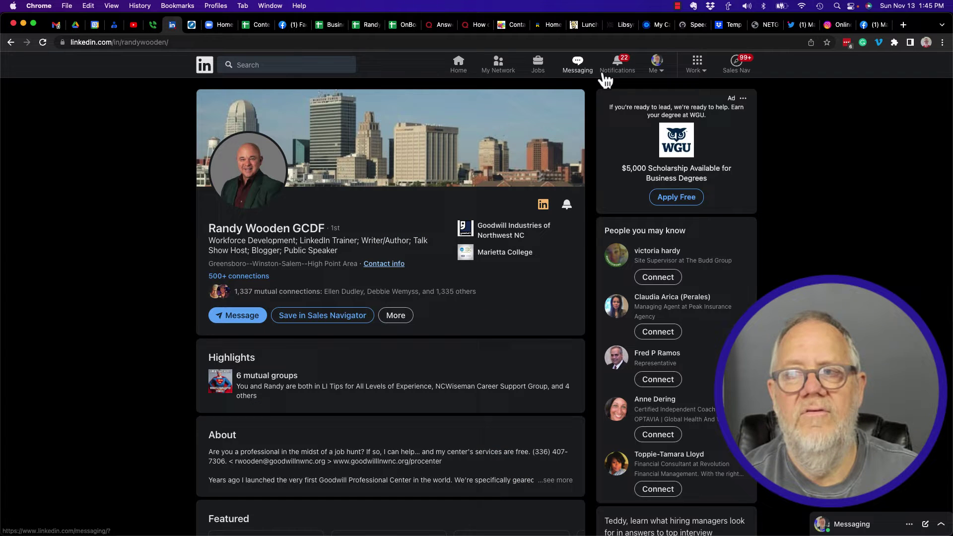
Step: Return to your own profile via the Me menu and select its URL in the address bar
click(656, 72)
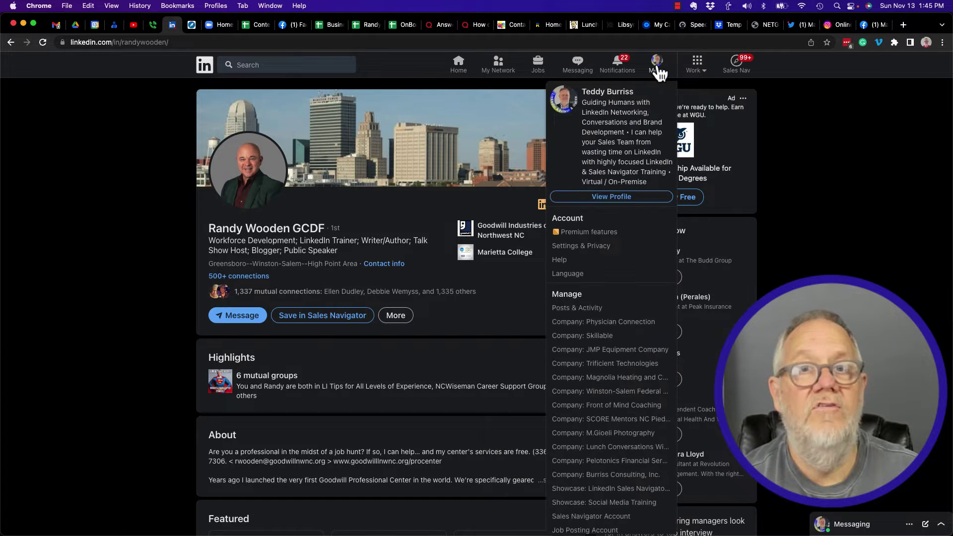
click(620, 201)
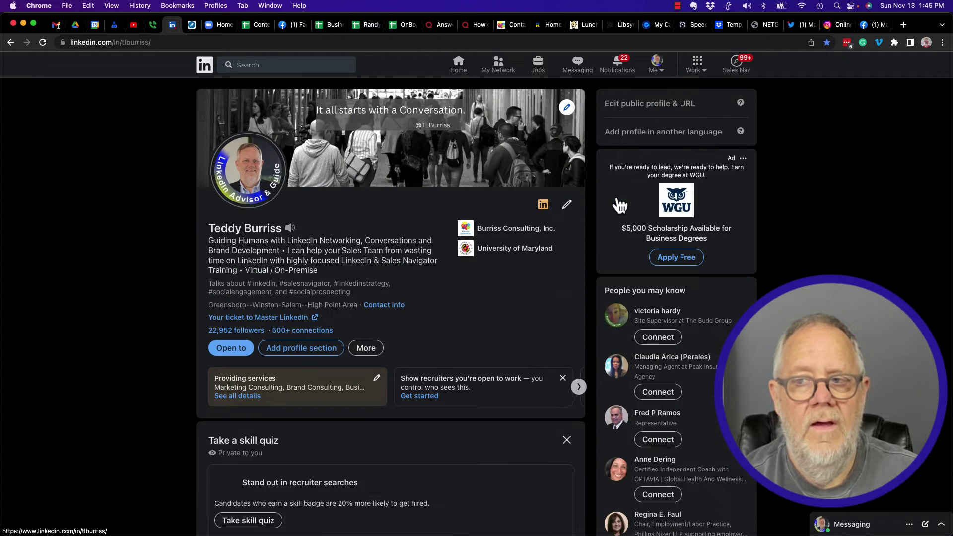
click(174, 42)
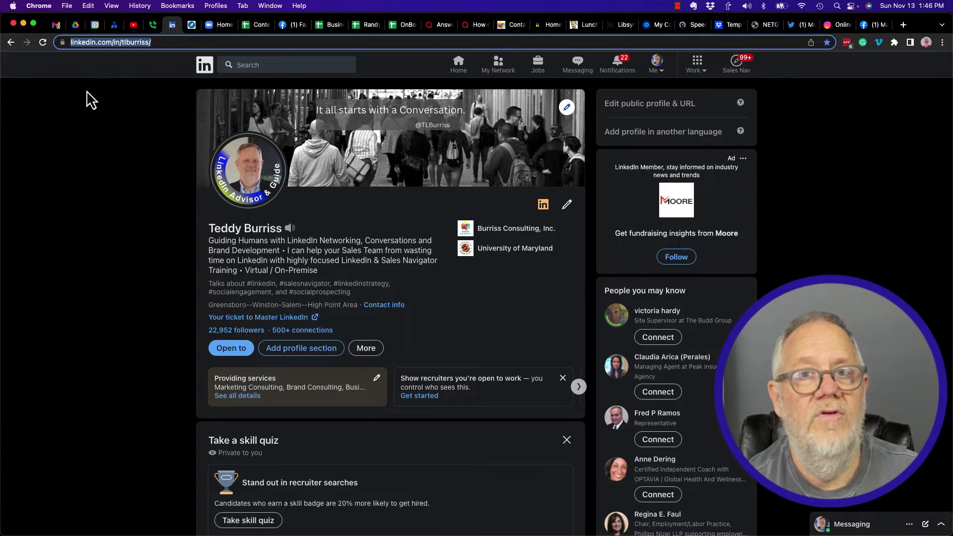
Step: Reach Public profile settings through the contact info edit pencil and highlight the custom and assigned URLs
click(381, 308)
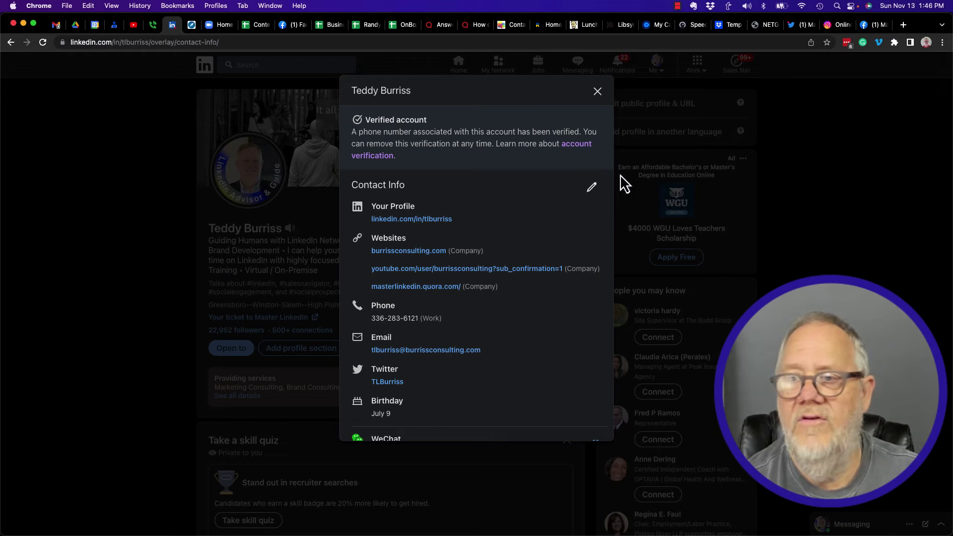
click(591, 188)
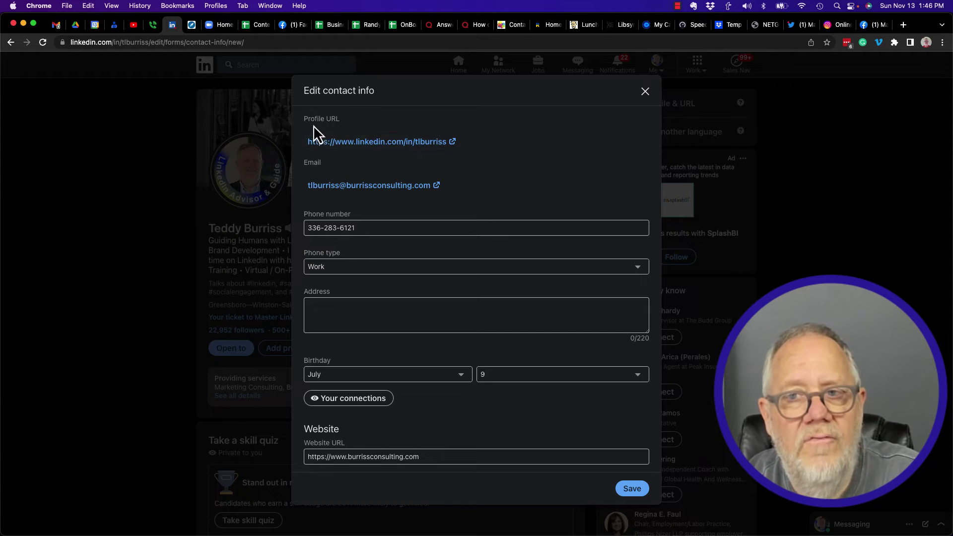
click(454, 149)
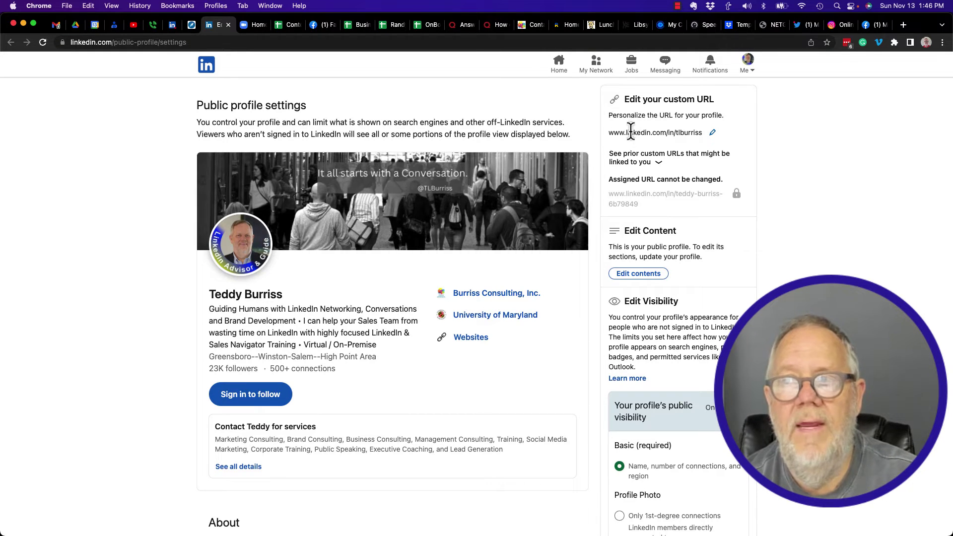
drag(619, 133, 703, 133)
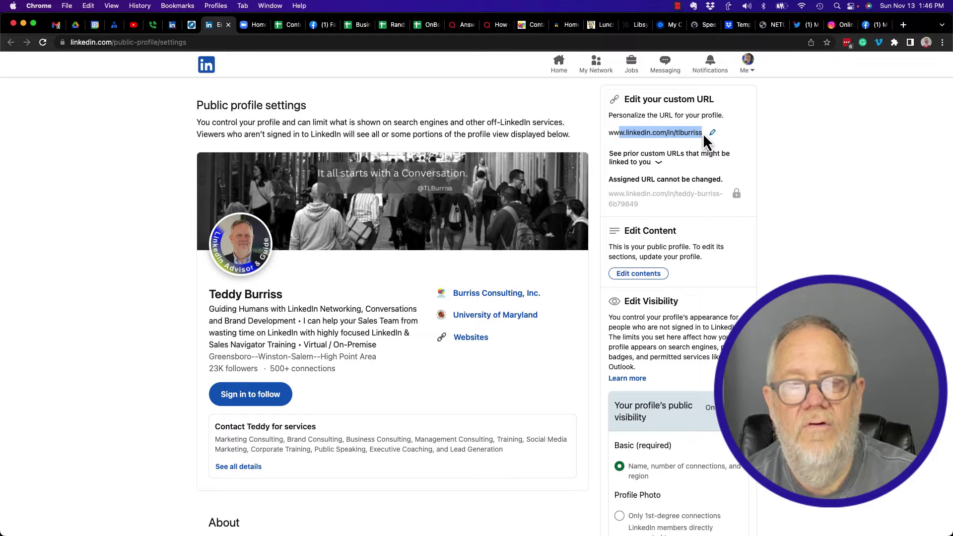
drag(614, 194, 716, 203)
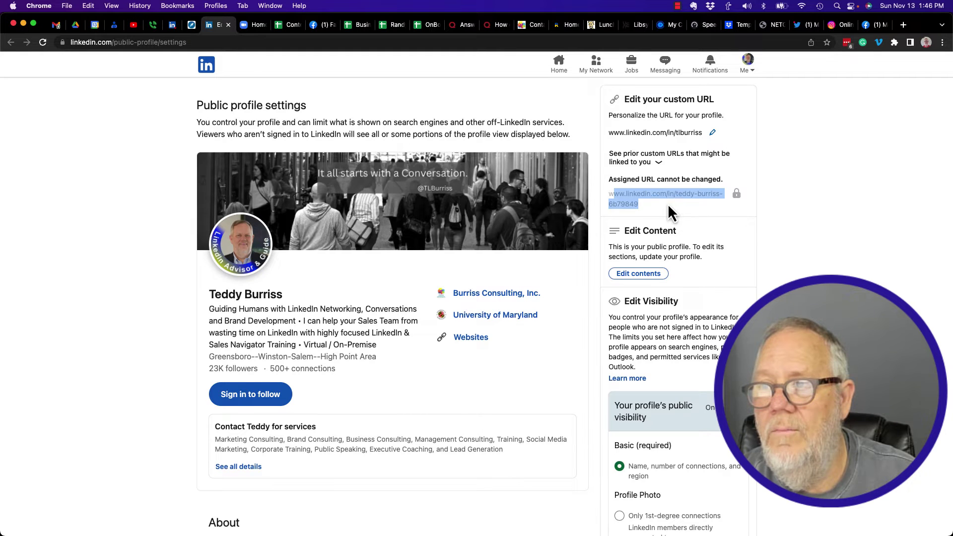
Step: Expand prior custom URLs, unlink the old one, and highlight the current custom URL
click(659, 165)
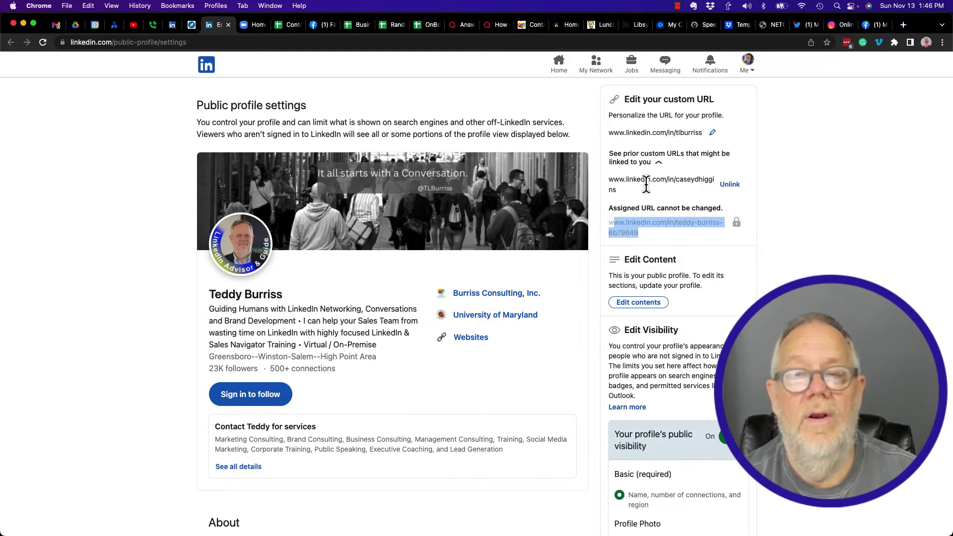
click(731, 185)
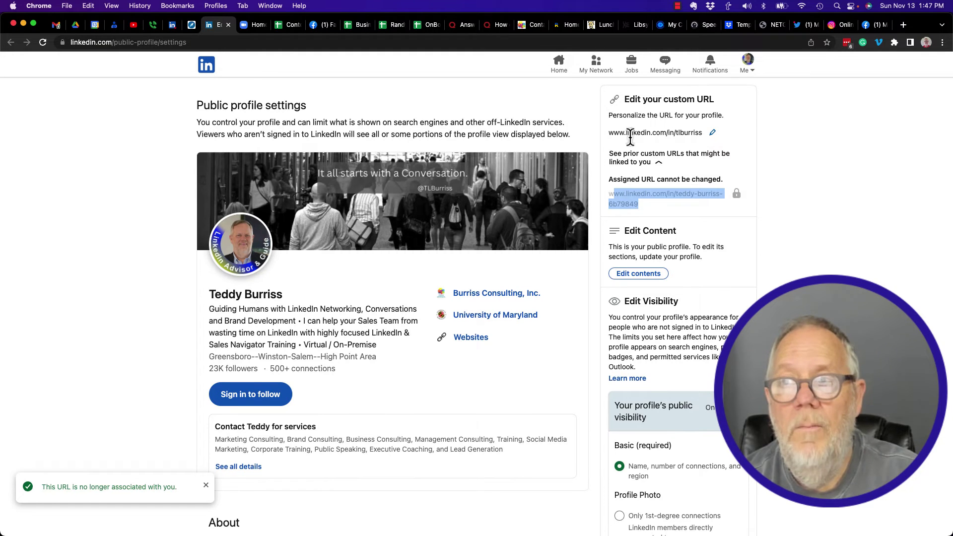
drag(614, 133, 701, 133)
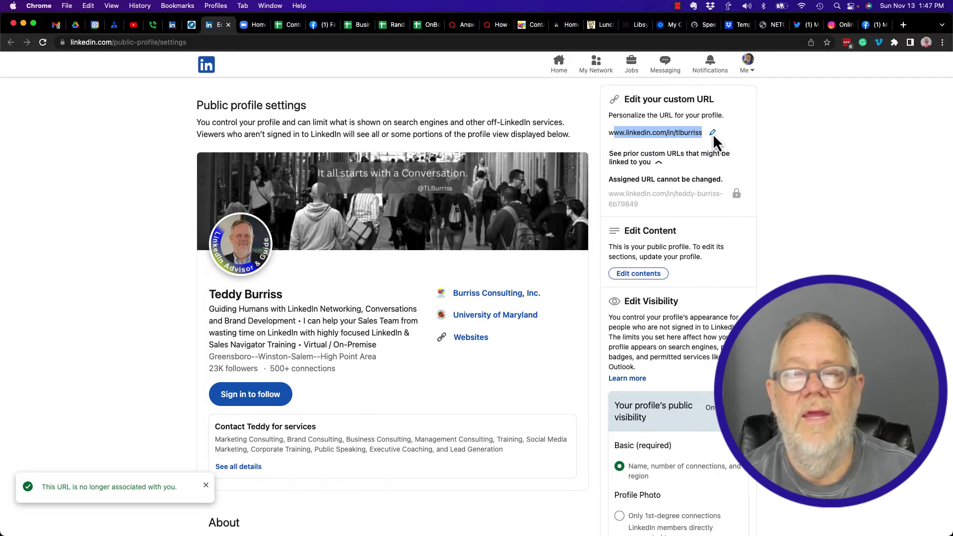
Step: Open the custom URL edit field, then close the settings tab with Cmd+W, leaving it unchanged
click(712, 132)
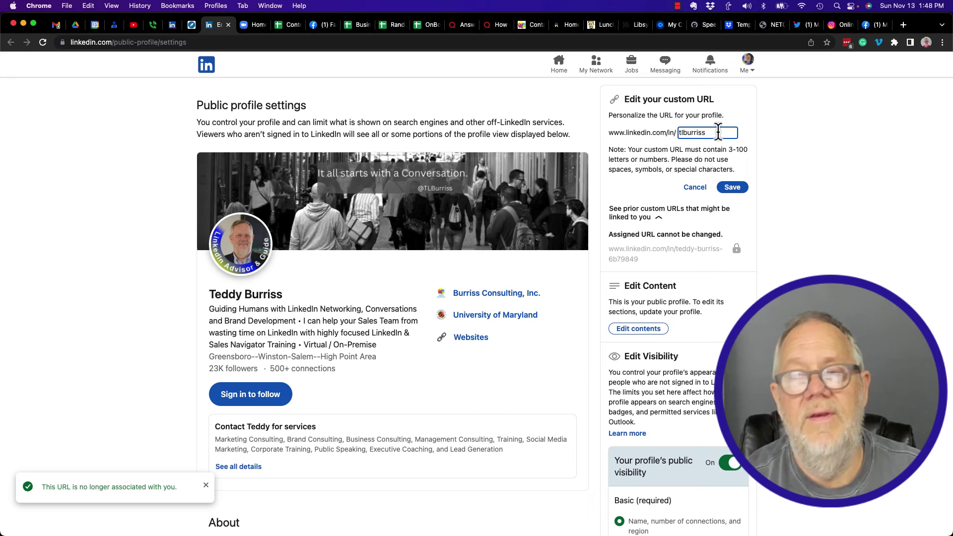
drag(624, 99, 733, 110)
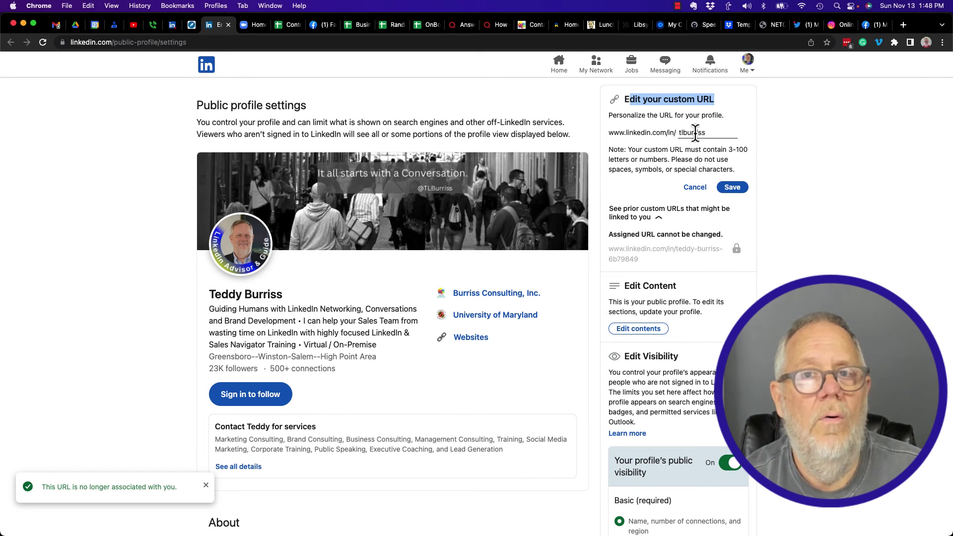
key(super+w)
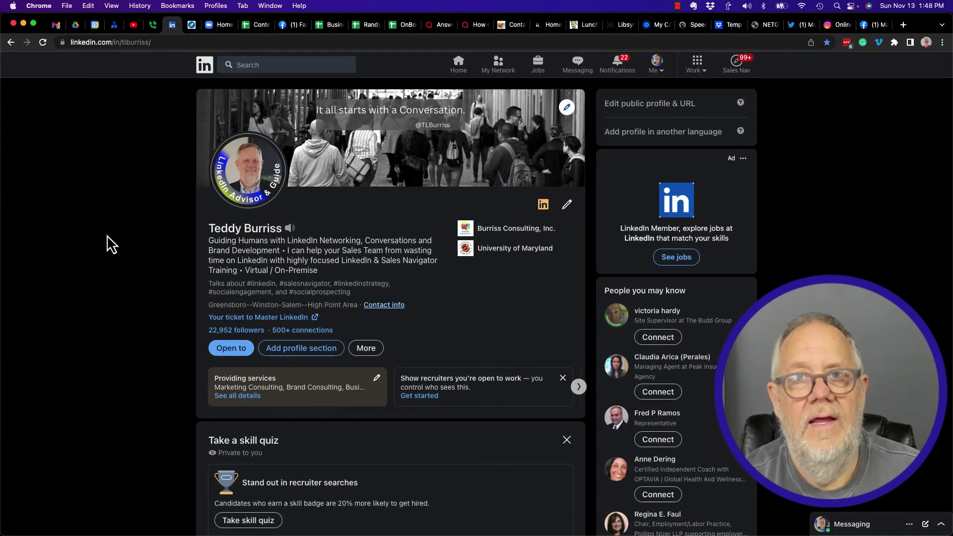